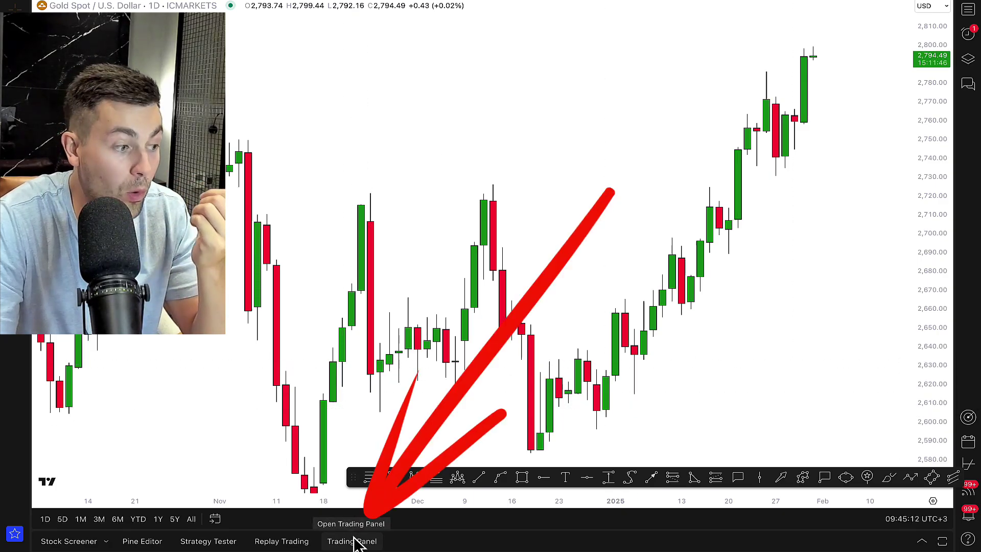
Step: Open the trading panel at full size and connect the Paper Trading simulator as broker
click(353, 541)
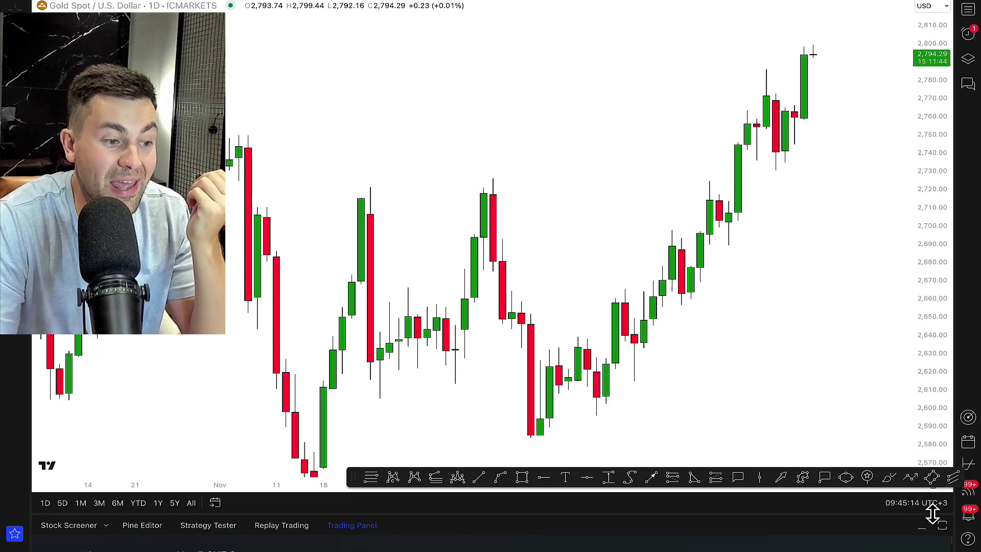
click(942, 527)
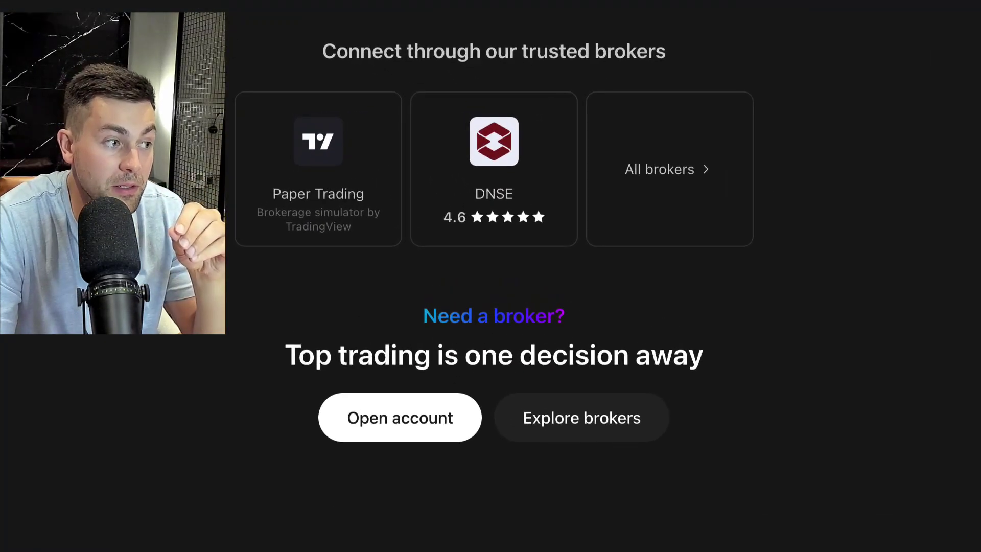
click(320, 193)
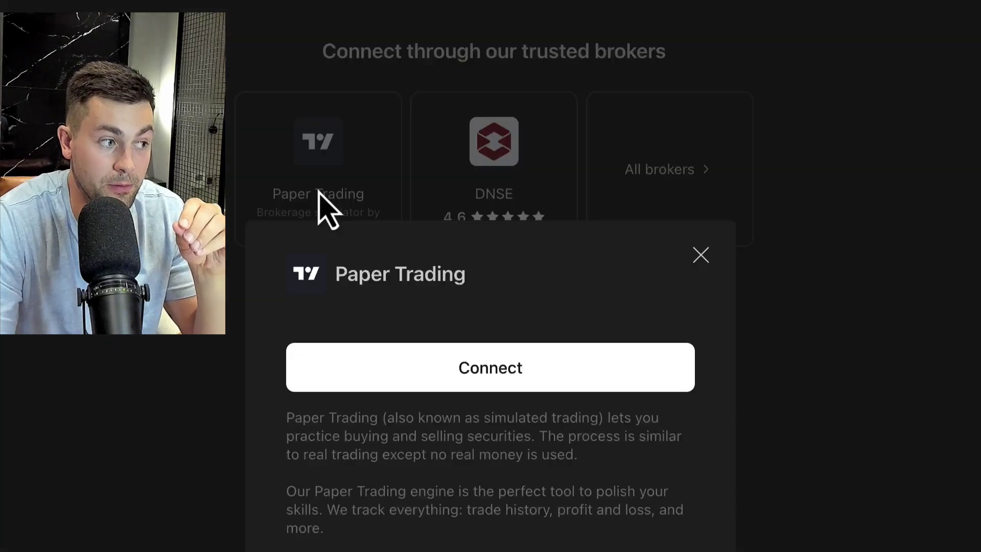
click(541, 367)
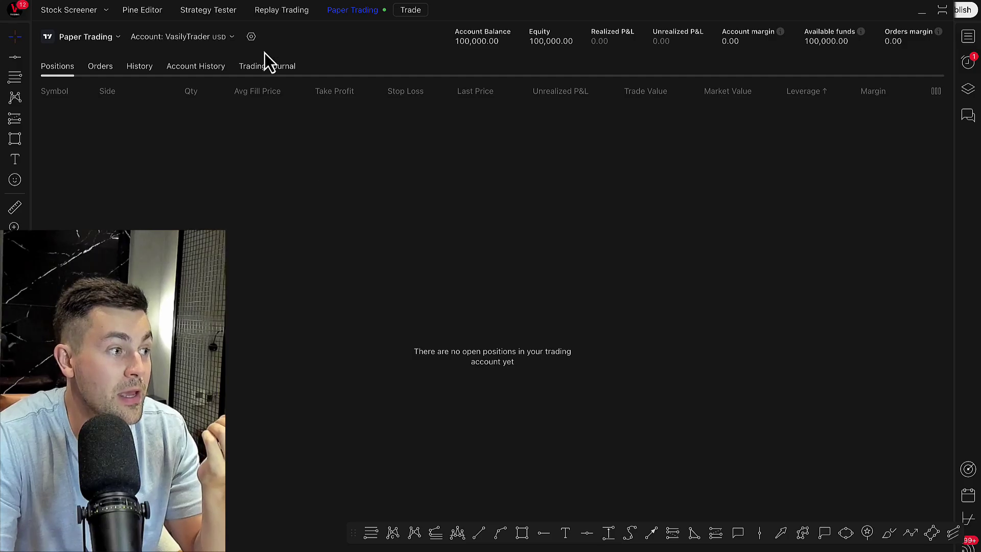
Step: Start a new paper trading account and name it "gold trading"
click(222, 38)
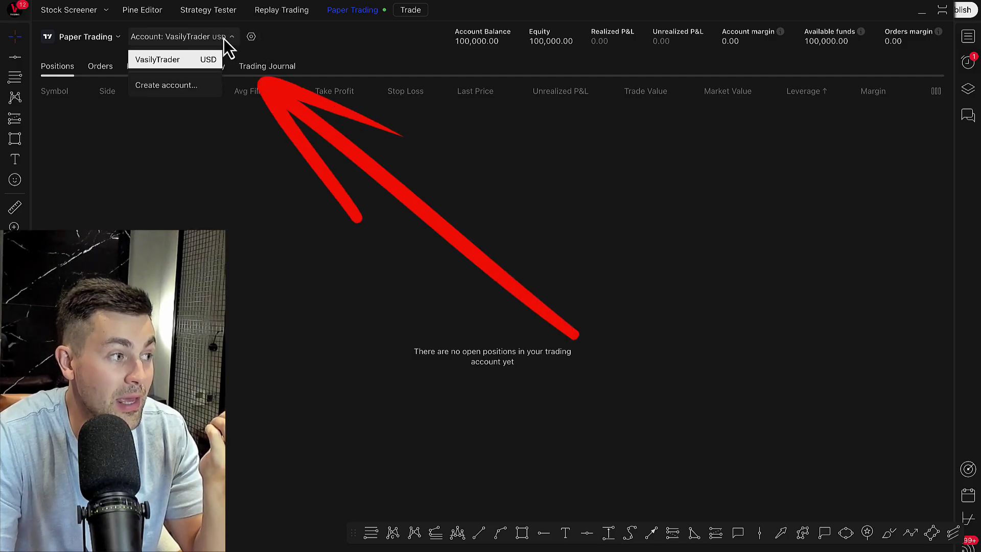
click(178, 87)
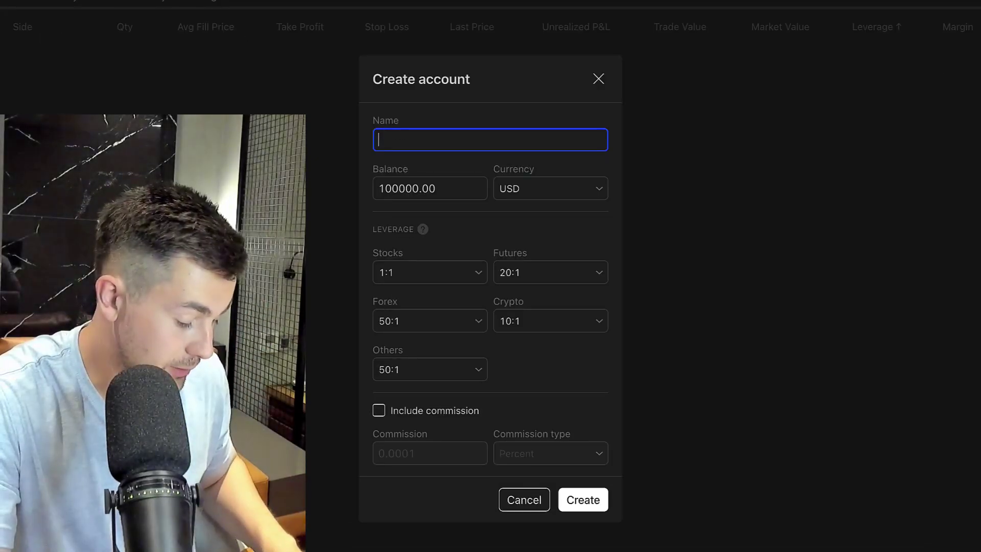
text(gold tra)
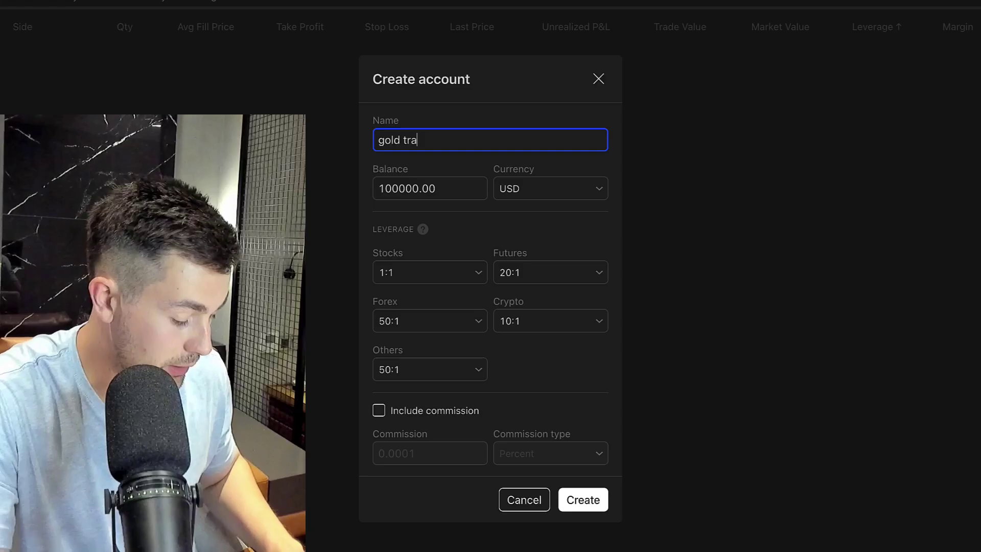
text(ding)
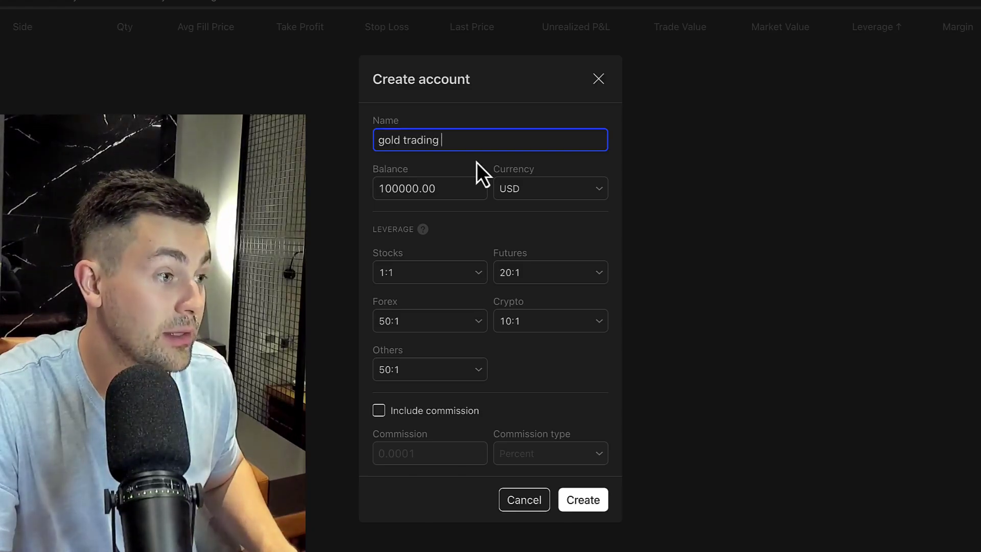
click(457, 189)
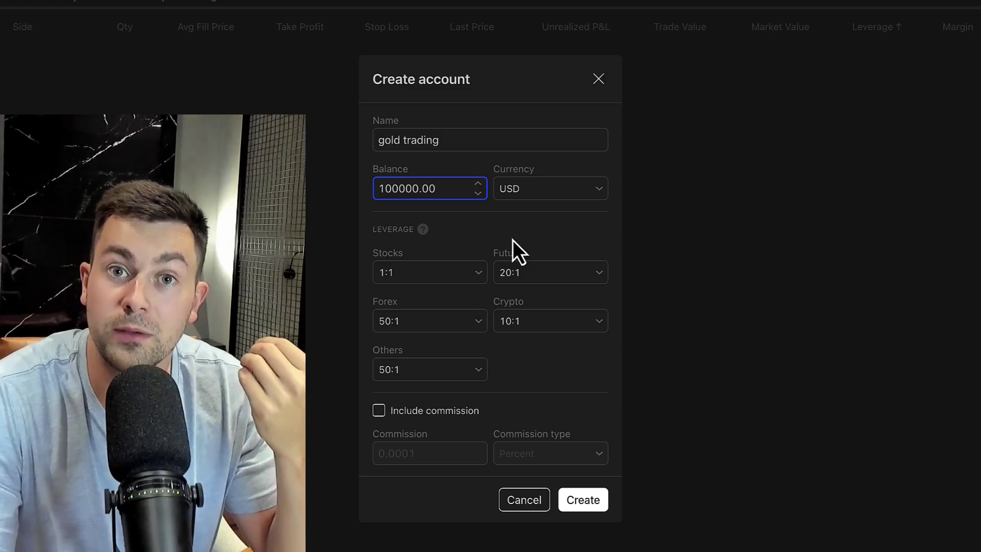
Step: Set the new account's leverage to 200:1 for futures and 100:1 for forex
click(464, 268)
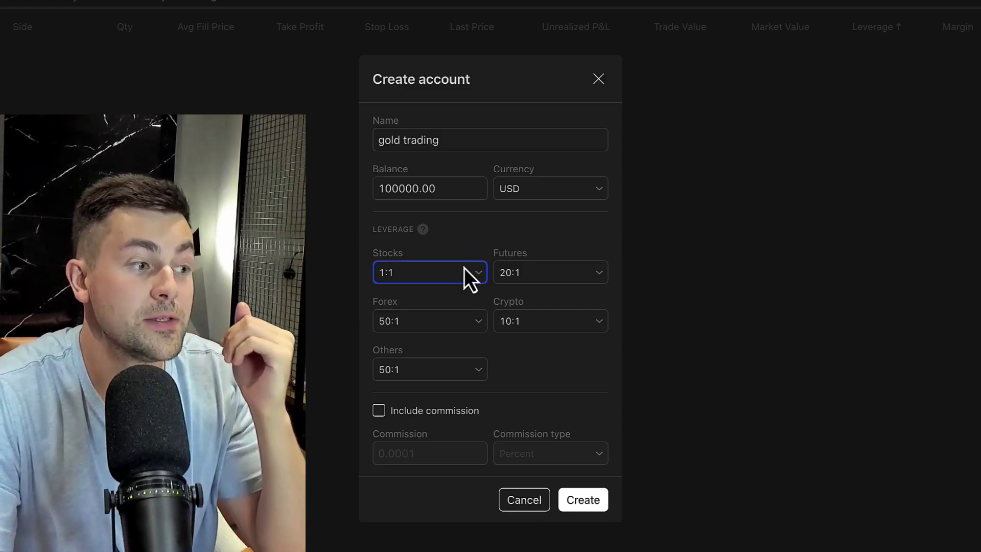
click(528, 262)
click(528, 264)
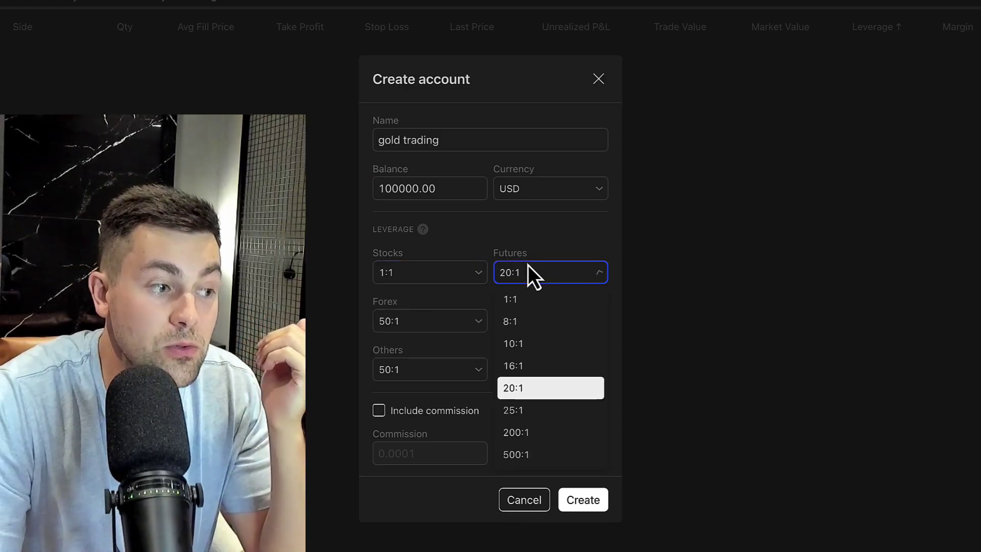
click(543, 434)
click(438, 319)
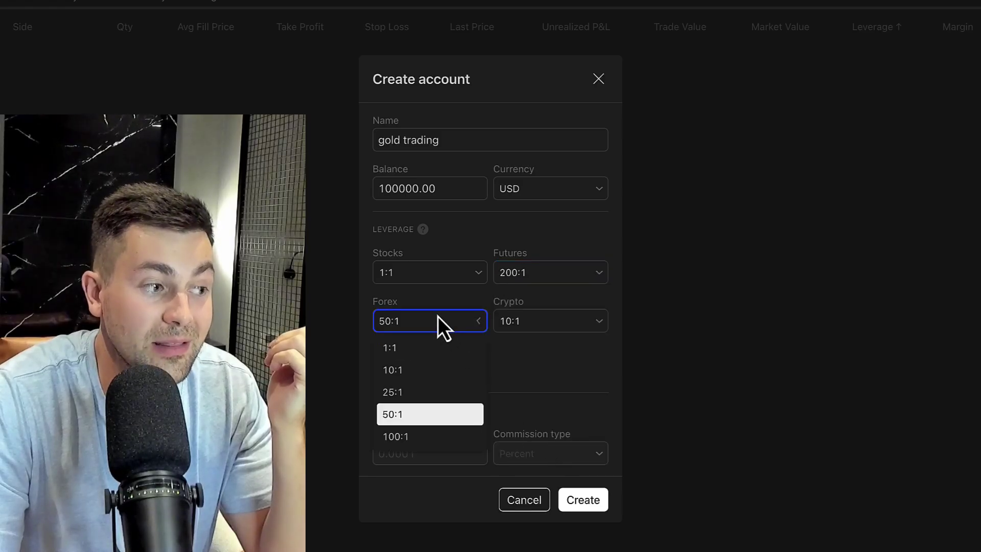
click(428, 435)
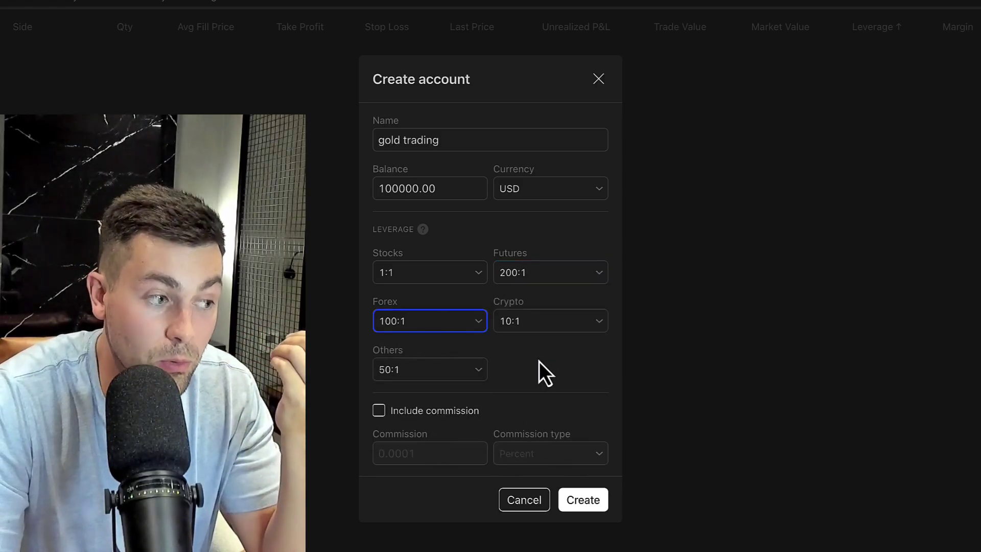
Step: Include commission in the account settings and create the paper trading account
click(434, 418)
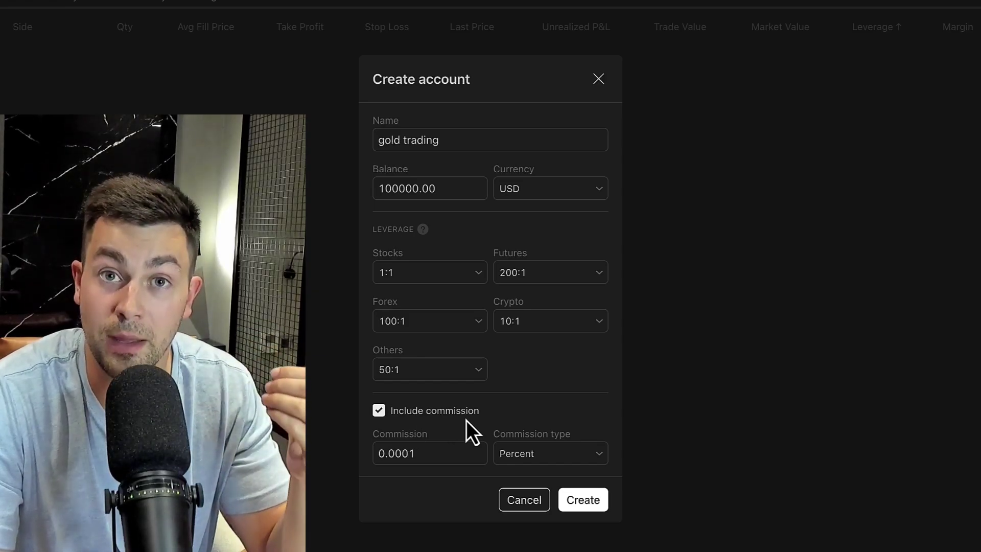
click(582, 501)
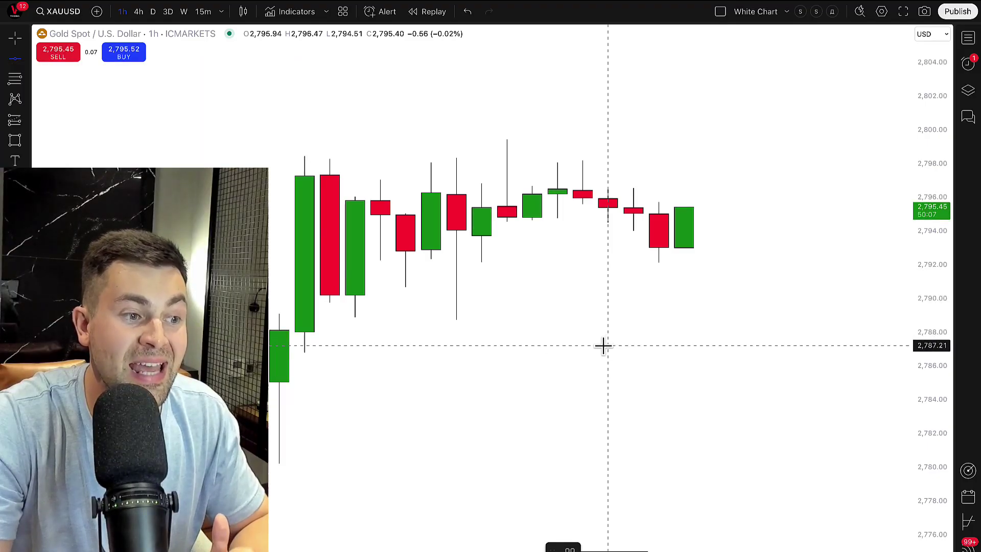
Step: Place a horizontal line at about 2,787.04 below the recent candles on the one-hour XAUUSD chart
click(604, 345)
drag(584, 348, 567, 353)
click(596, 320)
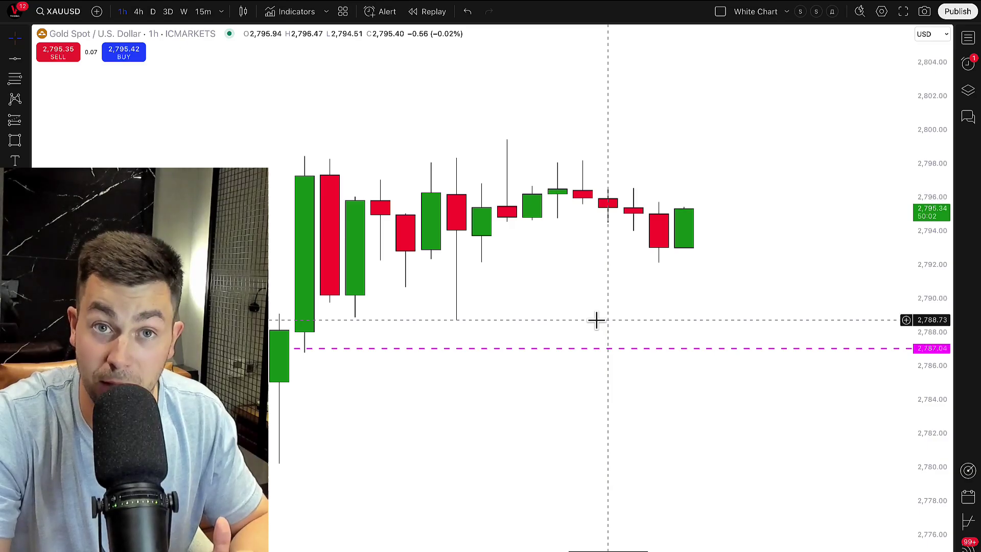
Step: Open a new XAUUSD order ticket from the chart
right_click(739, 279)
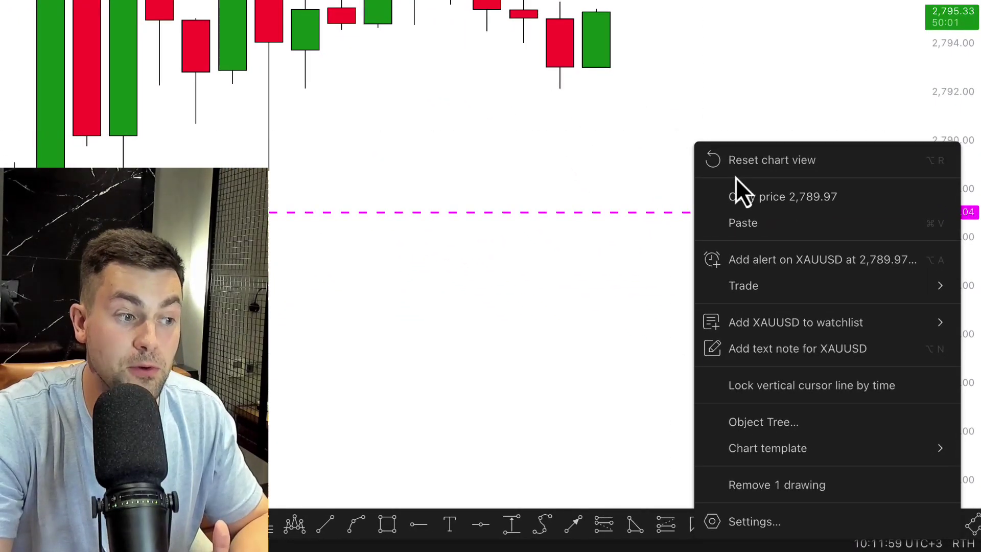
mouse_move(777, 386)
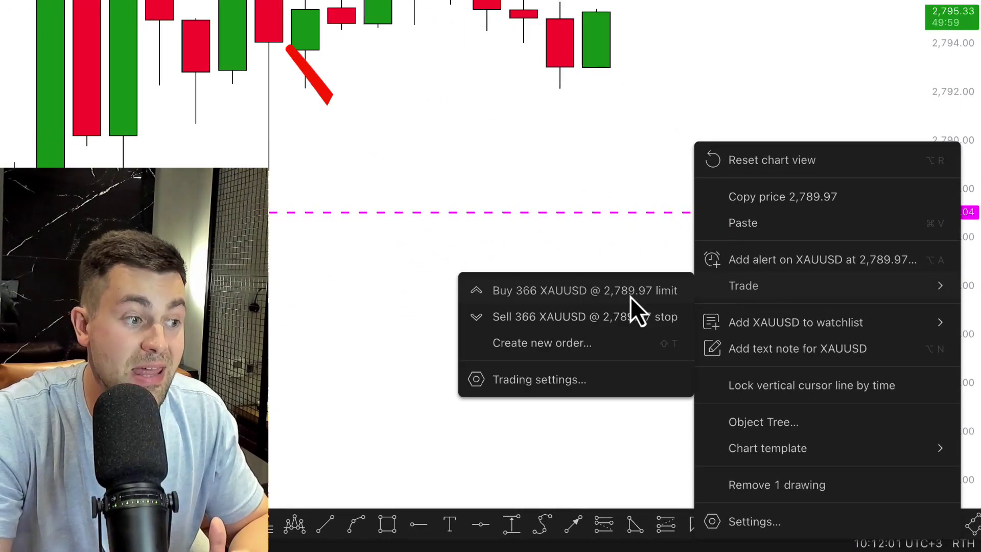
click(560, 342)
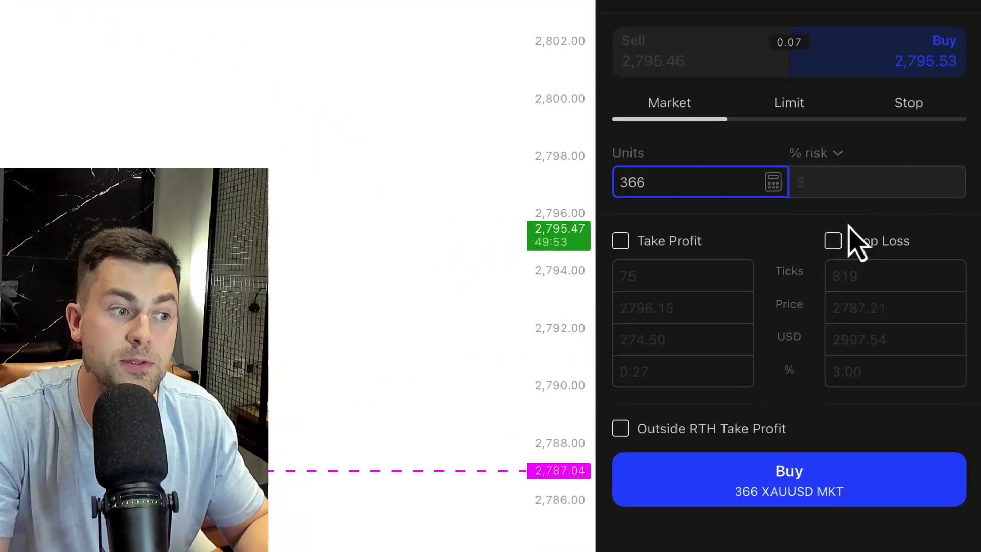
Step: Enable the stop loss on the market buy order, with 1% risk and a stop price of 2787
click(837, 247)
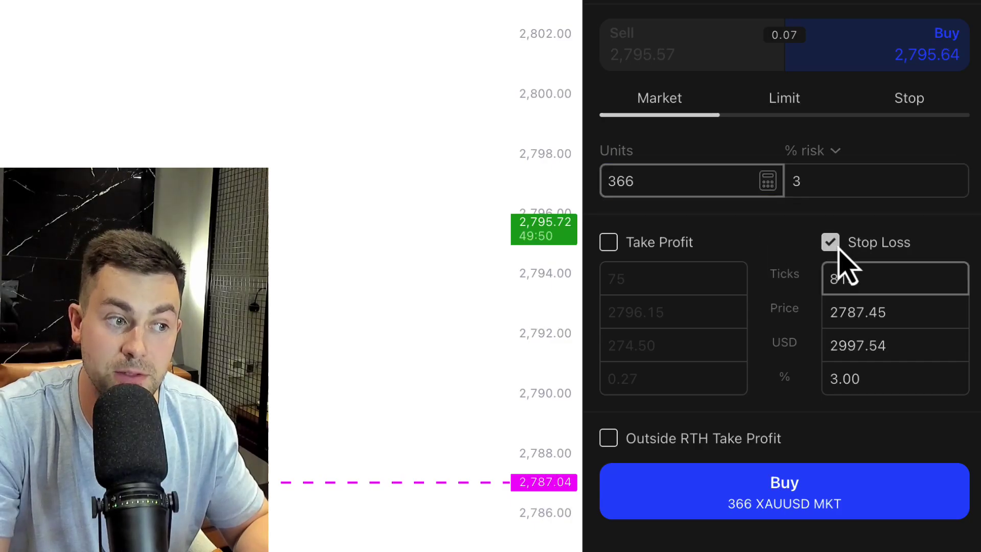
click(811, 182)
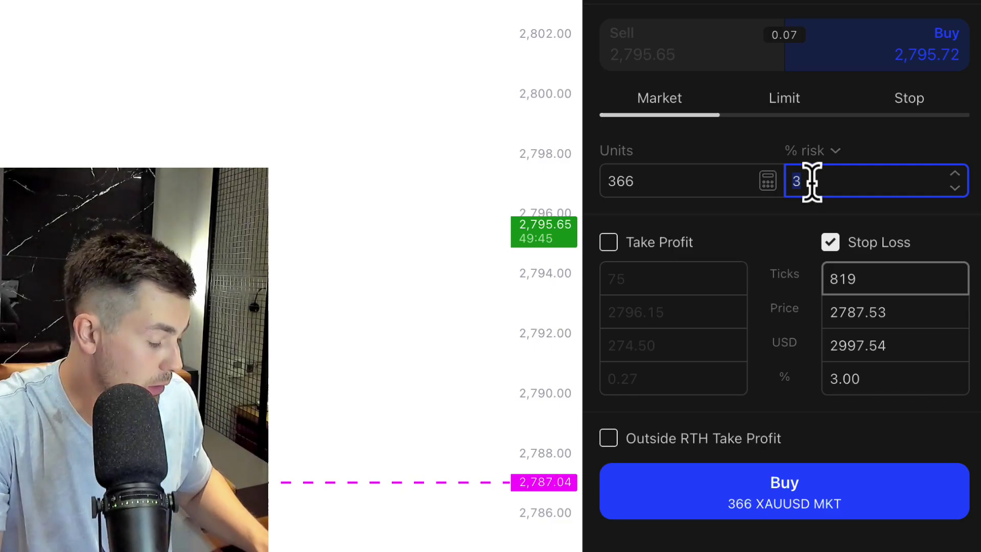
text(1)
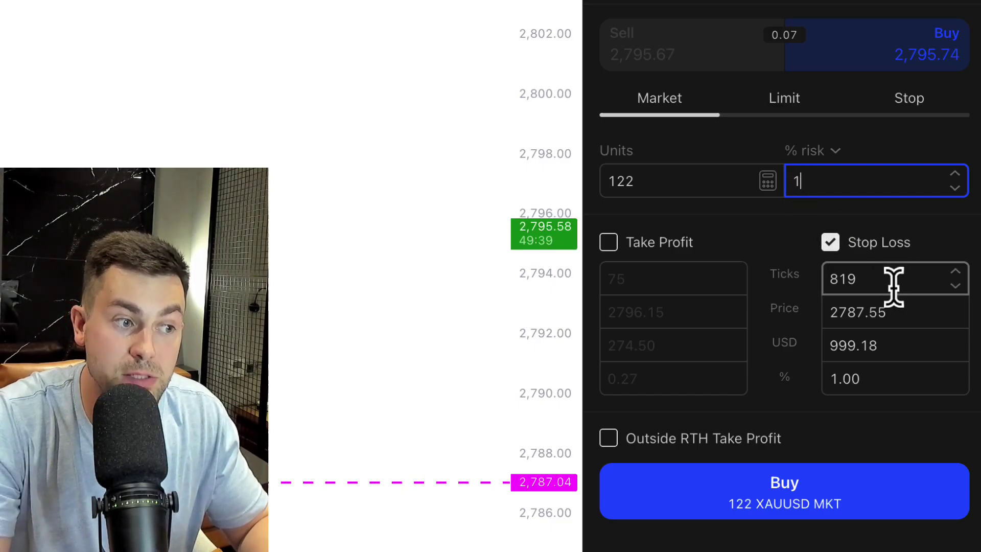
double_click(895, 313)
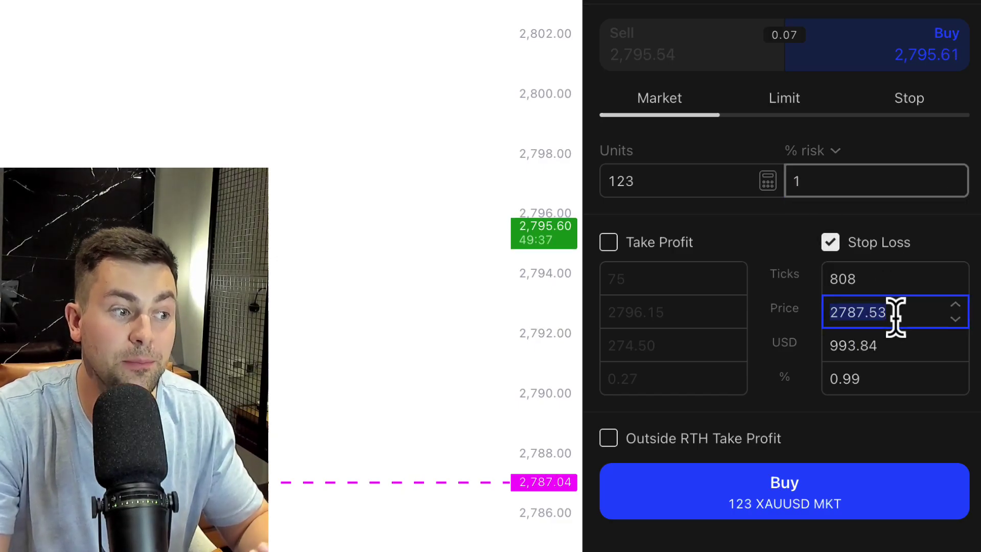
text(27)
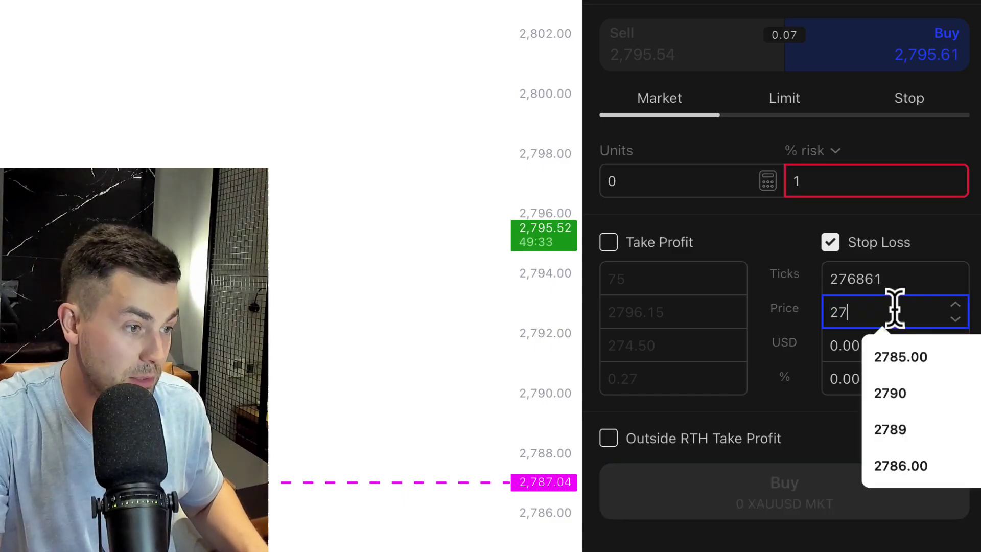
text(87)
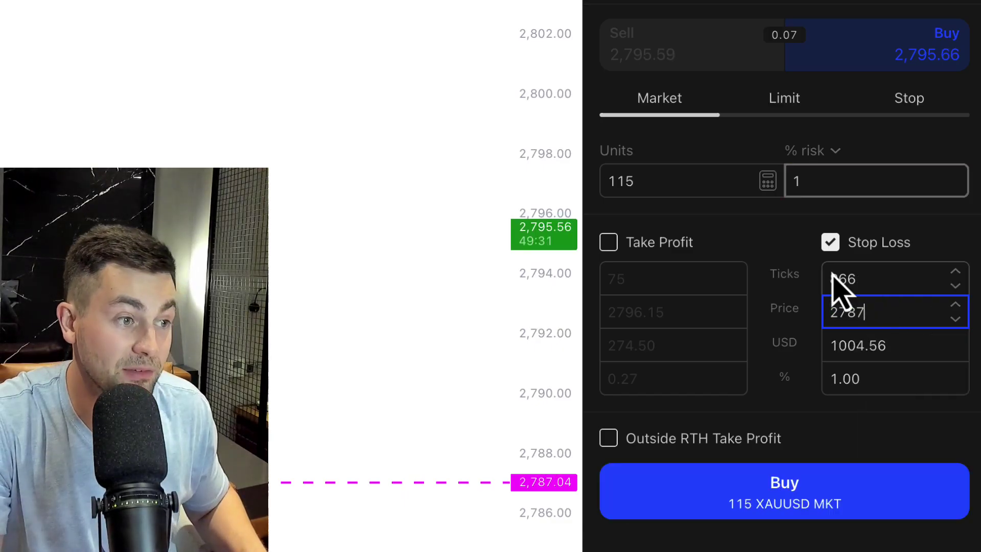
click(663, 233)
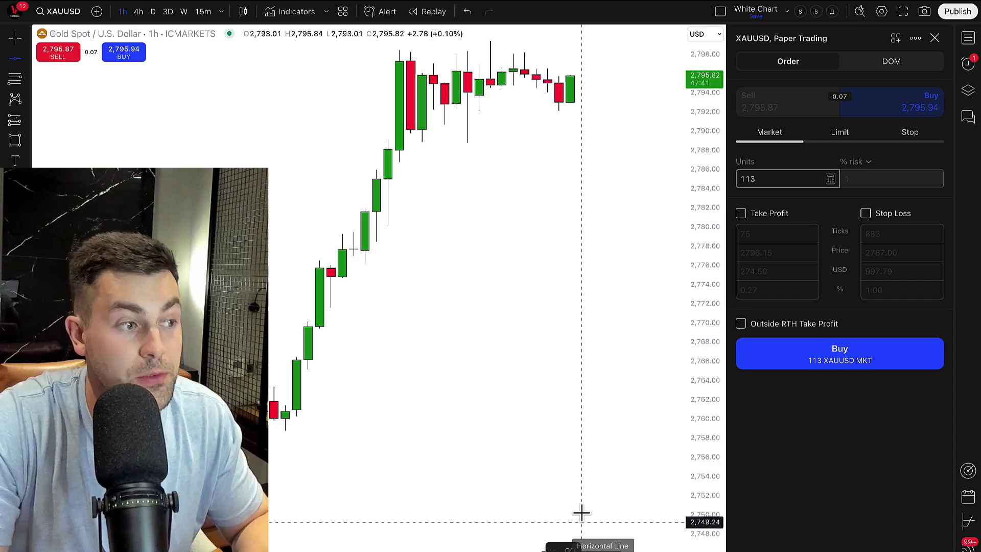
Step: Place two horizontal lines below the current price, at about 2,777.82 and 2,770.01
click(495, 247)
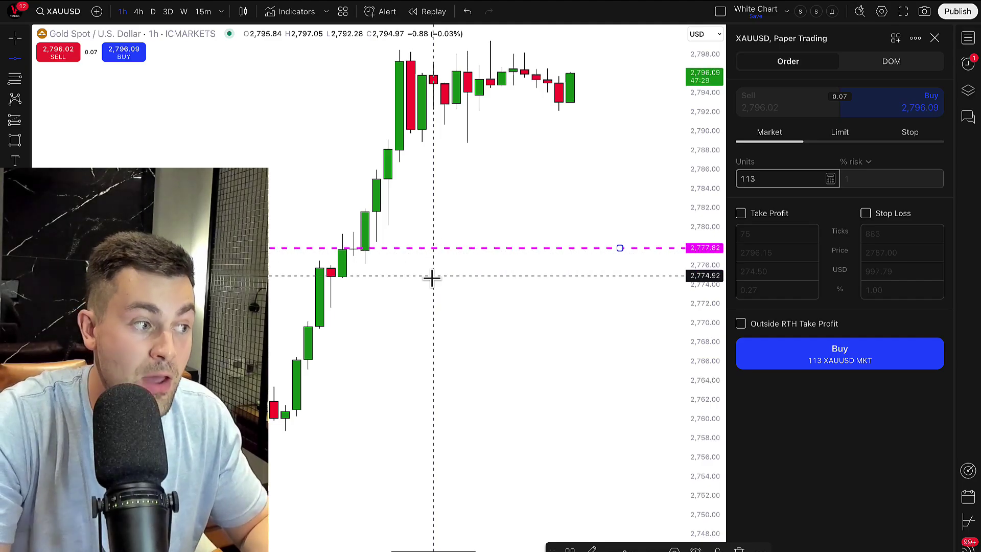
click(432, 322)
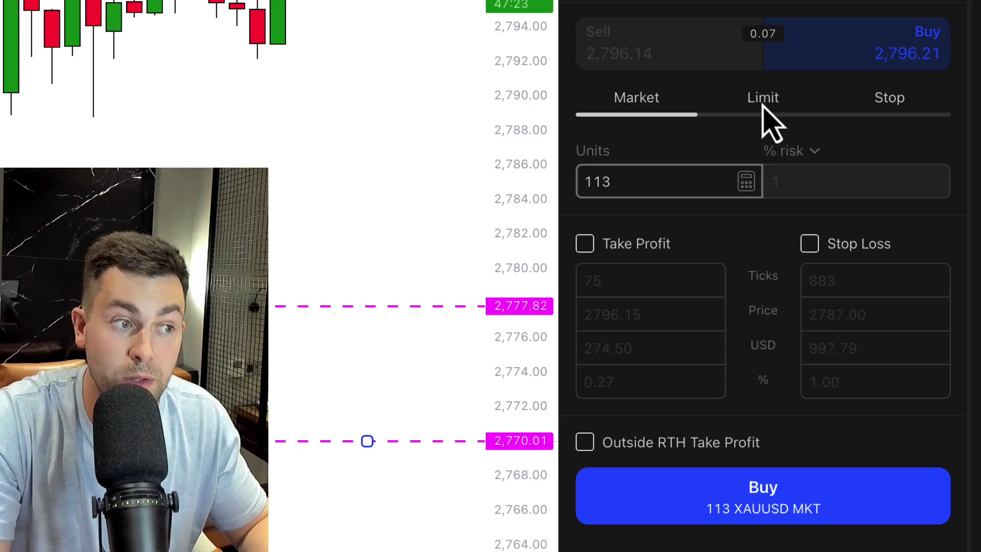
Step: Change the buy order to a limit order with an entry price of 2777
click(764, 105)
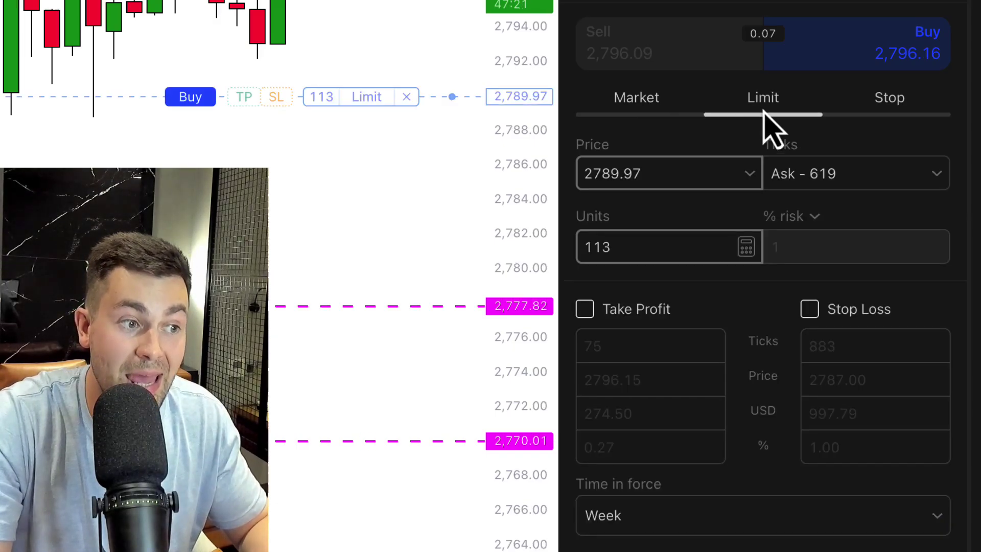
click(680, 175)
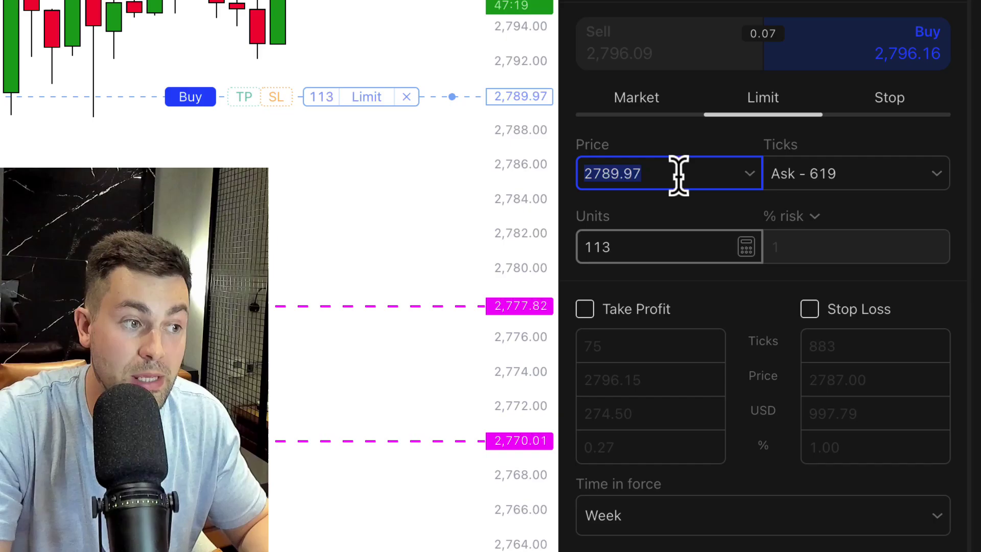
text(2)
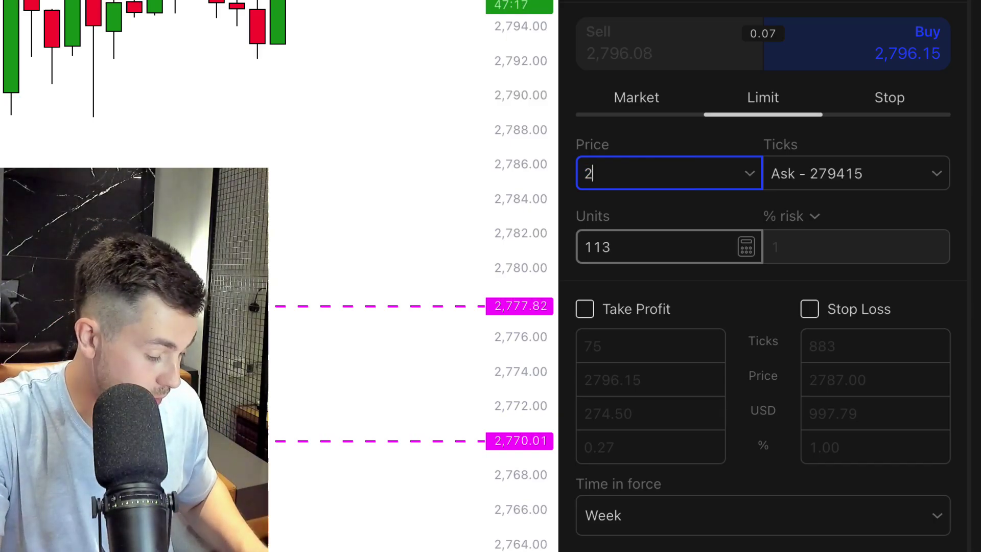
text(7)
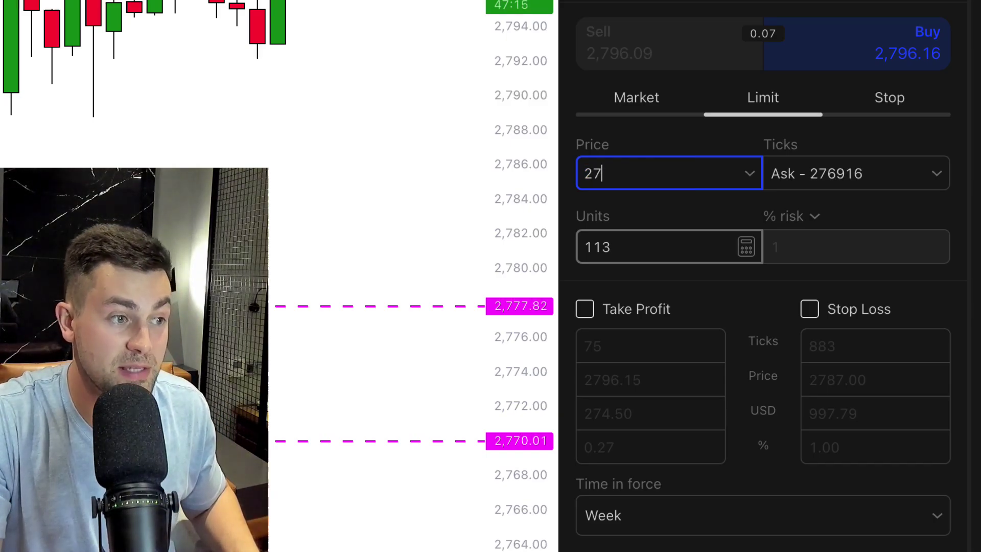
text(77)
key(Return)
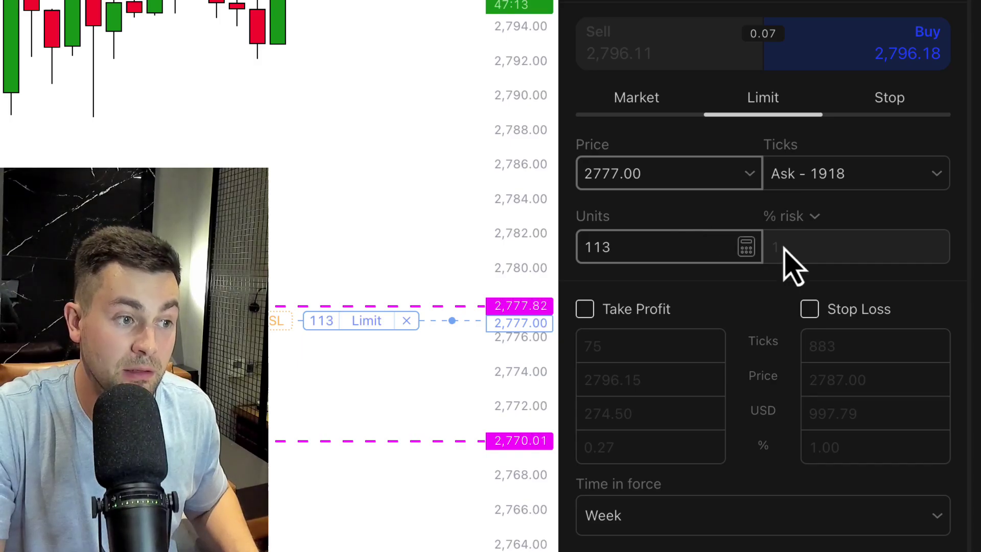
Step: Add a stop loss at 2770 to the limit order and set its risk to 1%
click(810, 310)
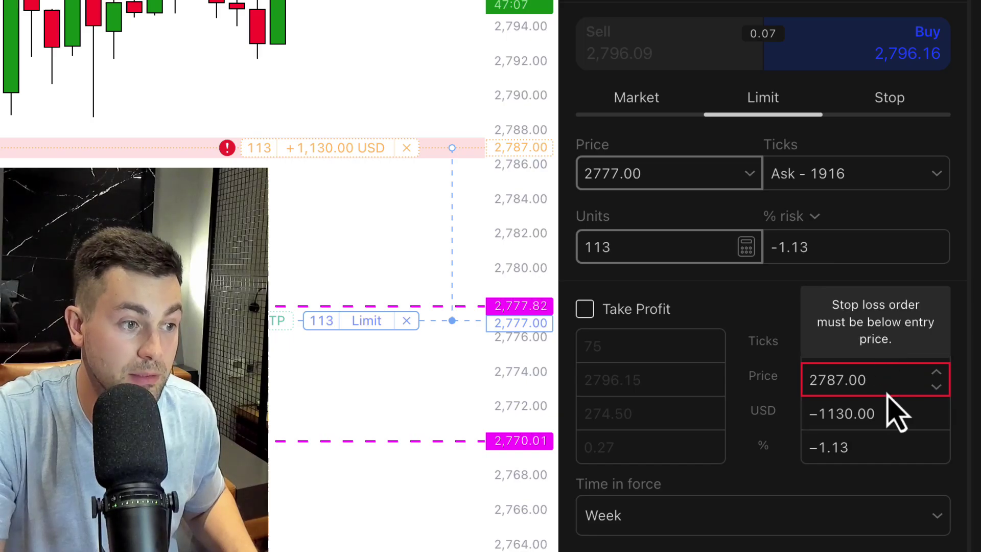
double_click(884, 378)
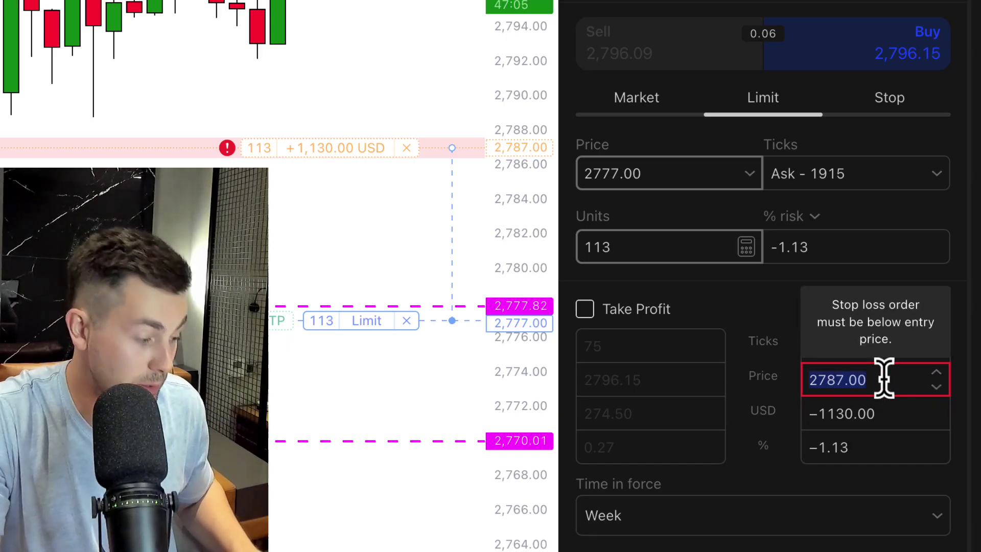
text(2770)
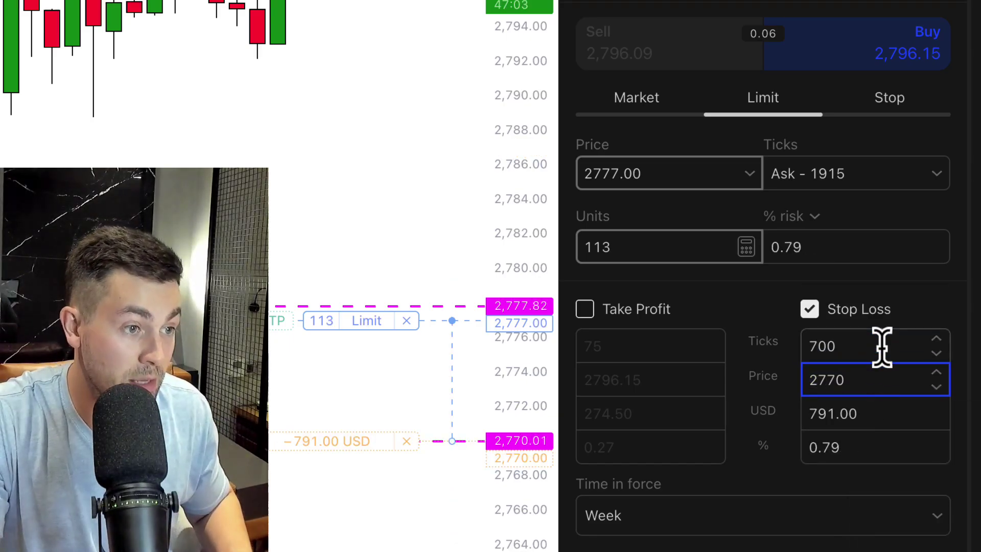
click(854, 281)
double_click(817, 247)
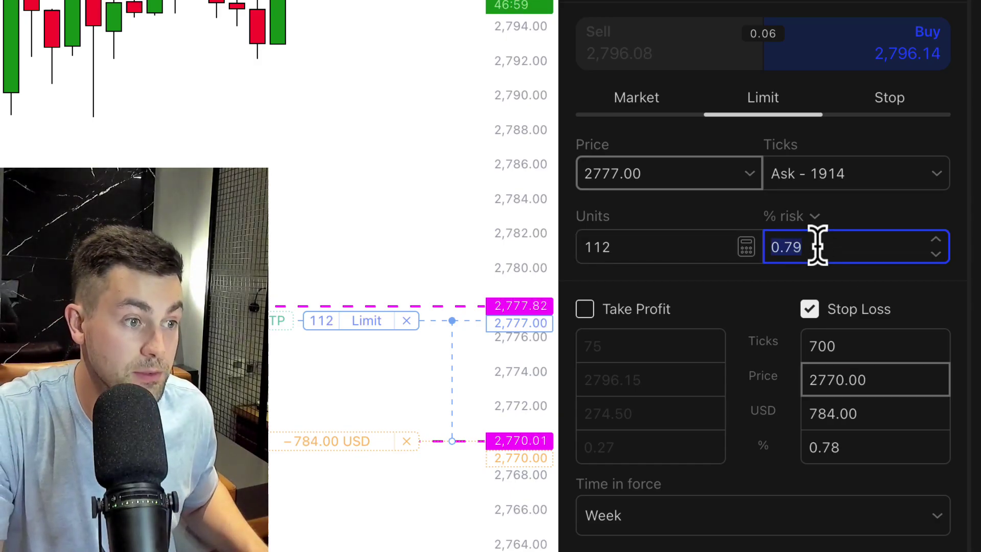
text(1)
click(776, 294)
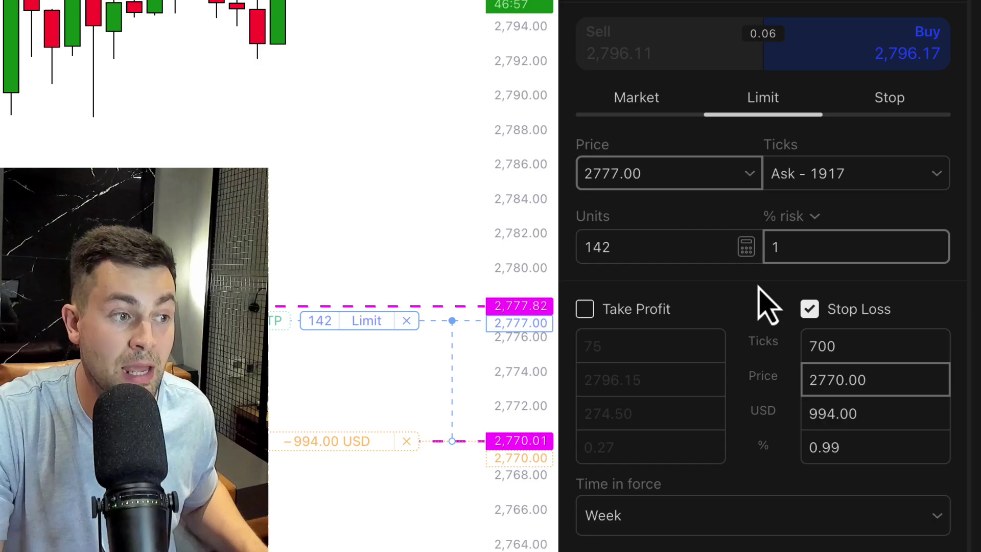